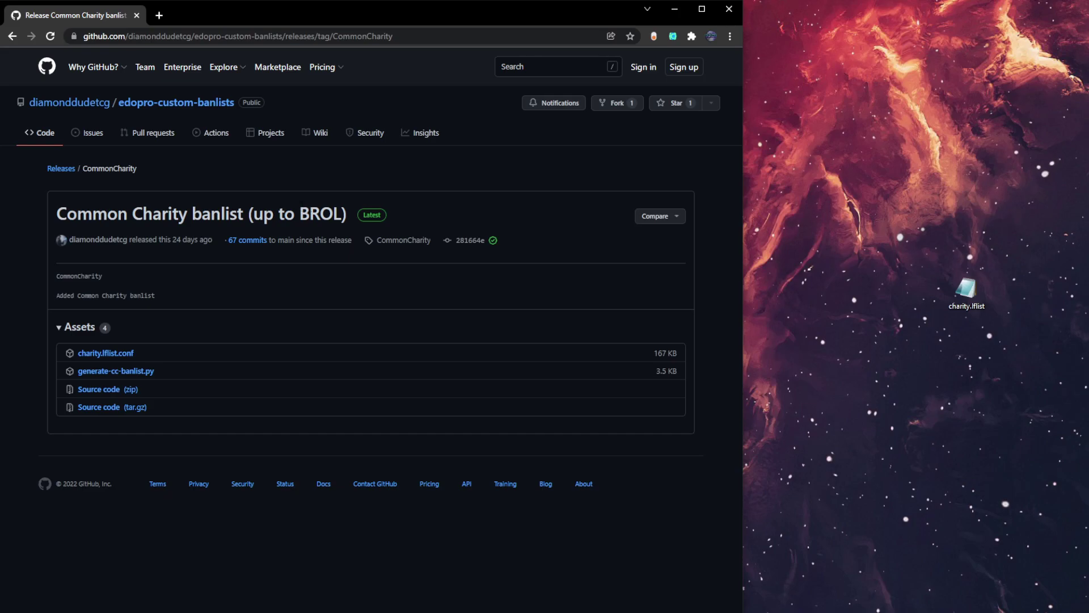
drag(89, 36, 386, 36)
click(445, 175)
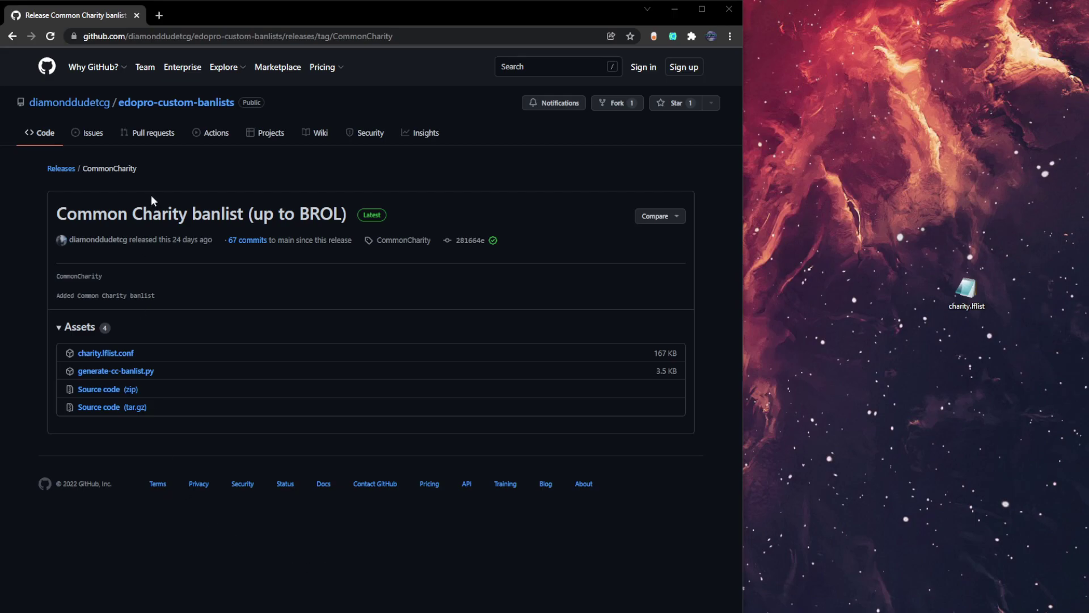
click(363, 35)
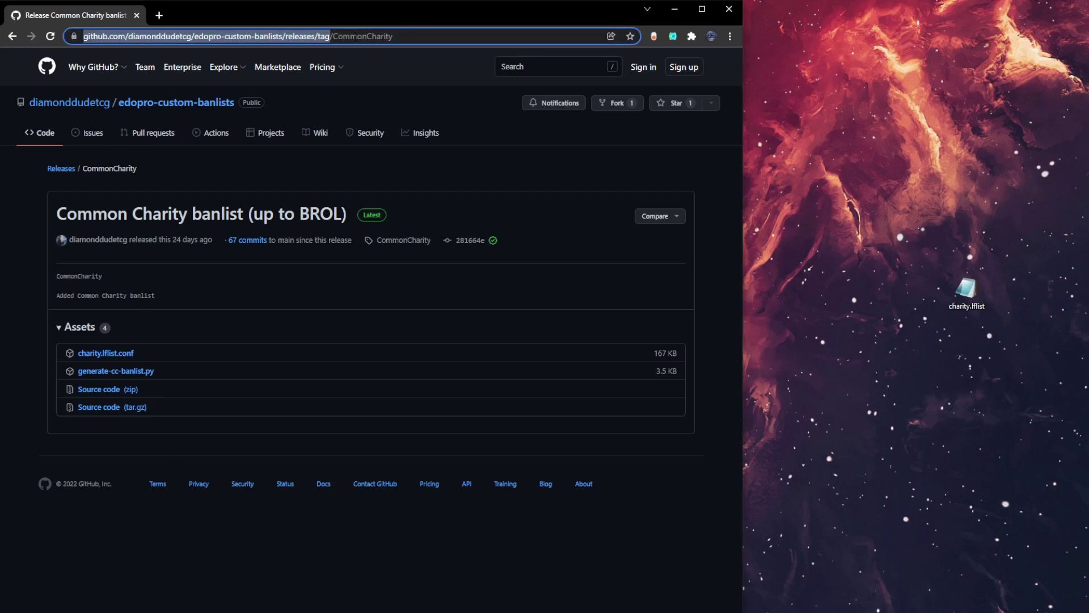
click(474, 141)
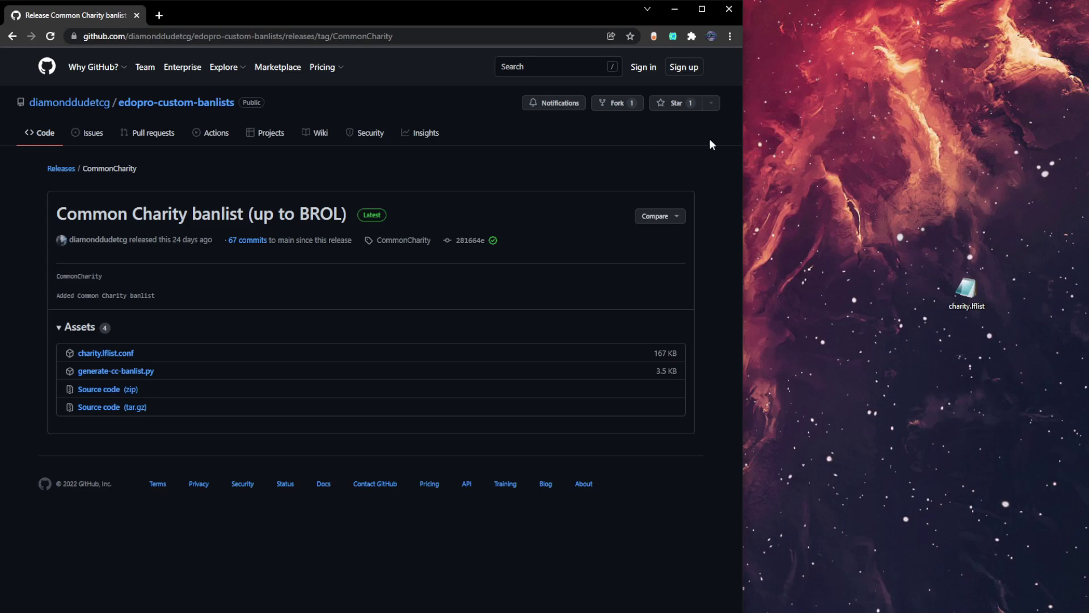
Cut the charity.lflist file from the desktop
drag(925, 210, 1038, 346)
click(1021, 235)
drag(1031, 249, 969, 300)
right_click(970, 296)
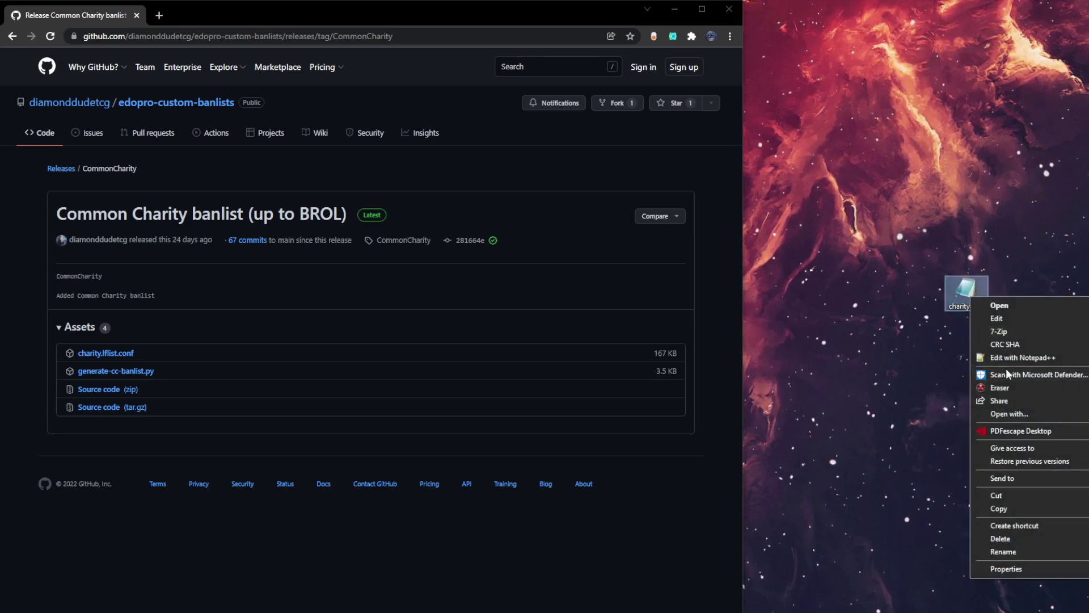
click(997, 495)
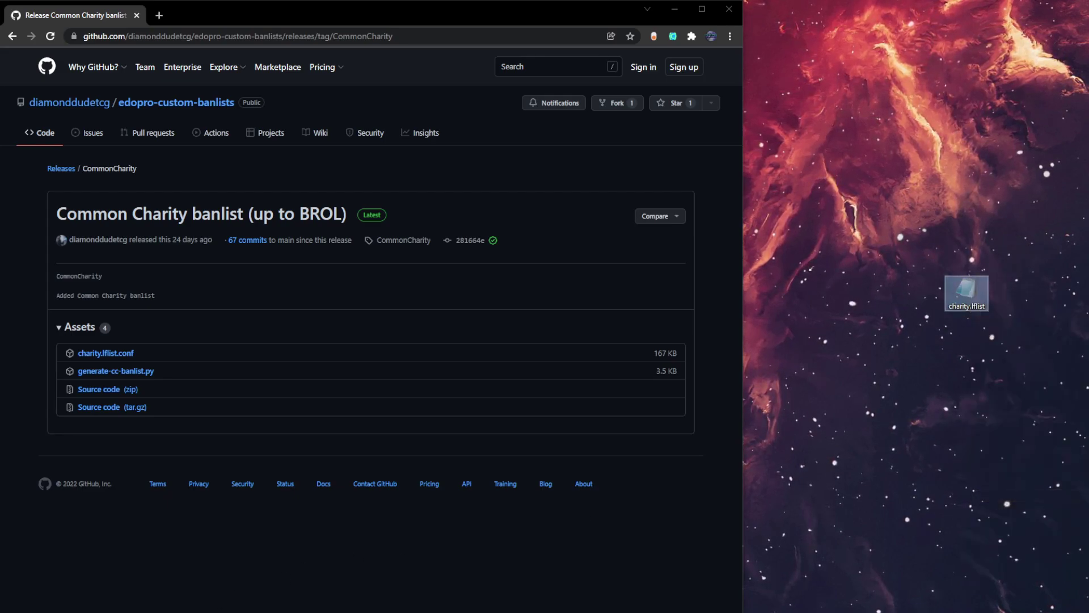
Paste the cut file into the lflists folder under Documents > PROJECTIGNIS NEW > ProjectIgnis, and close the folder window
click(160, 600)
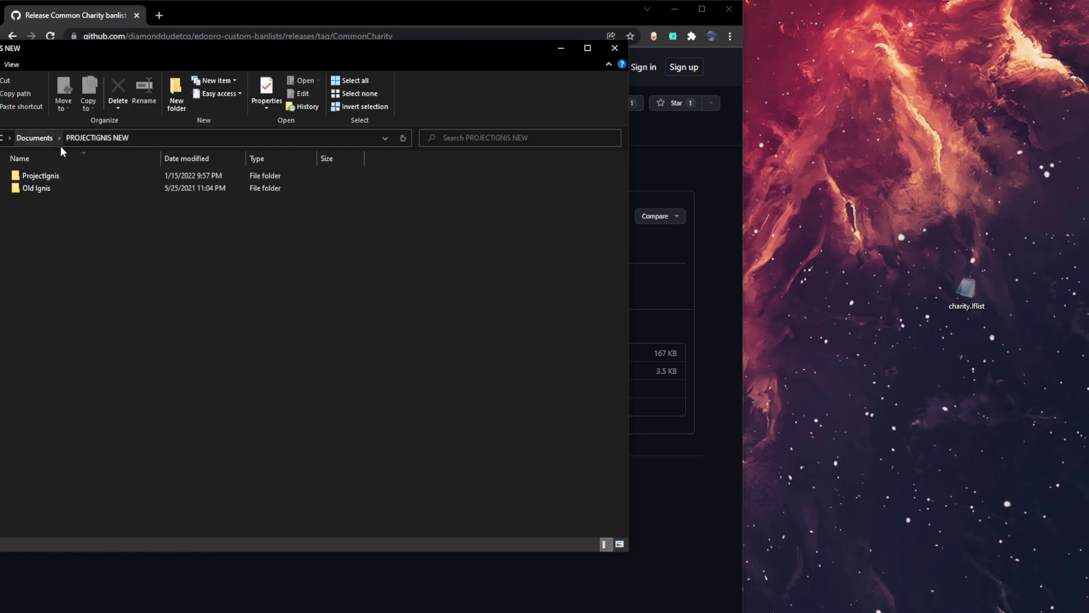
double_click(76, 176)
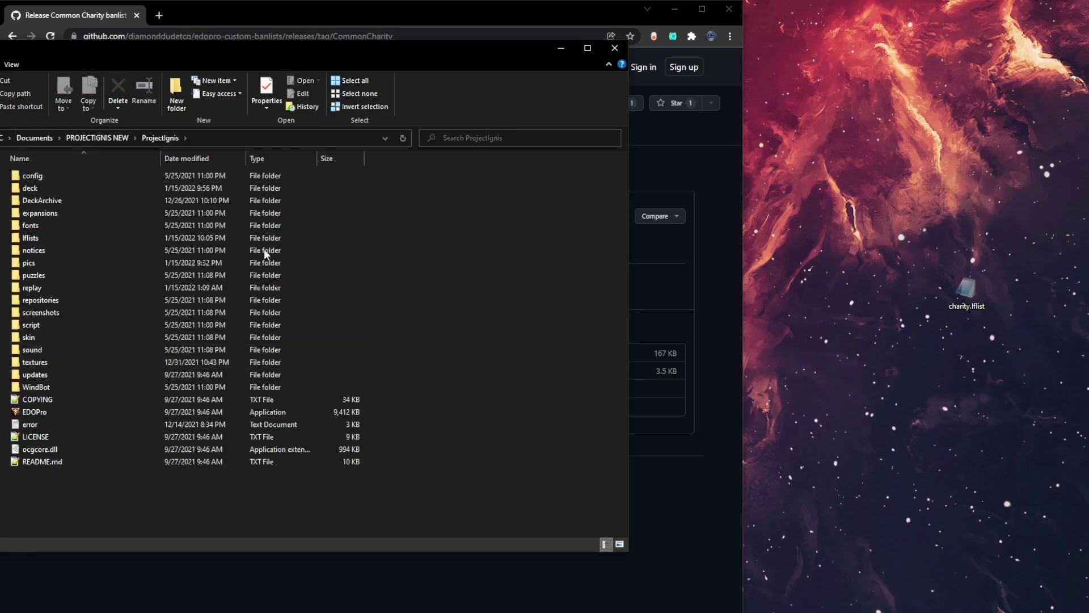
double_click(31, 239)
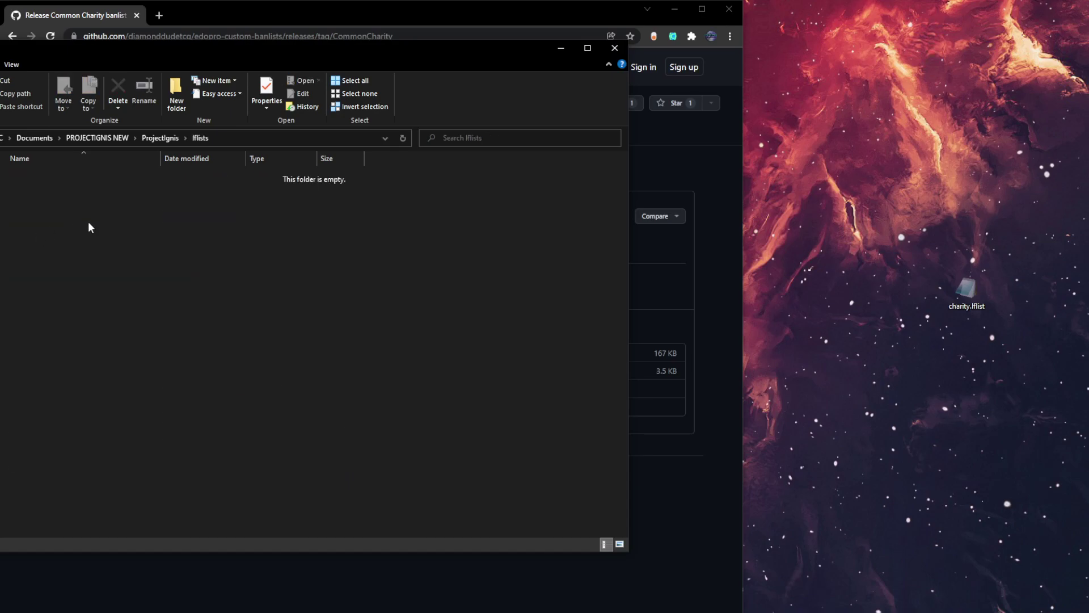
right_click(88, 227)
click(129, 317)
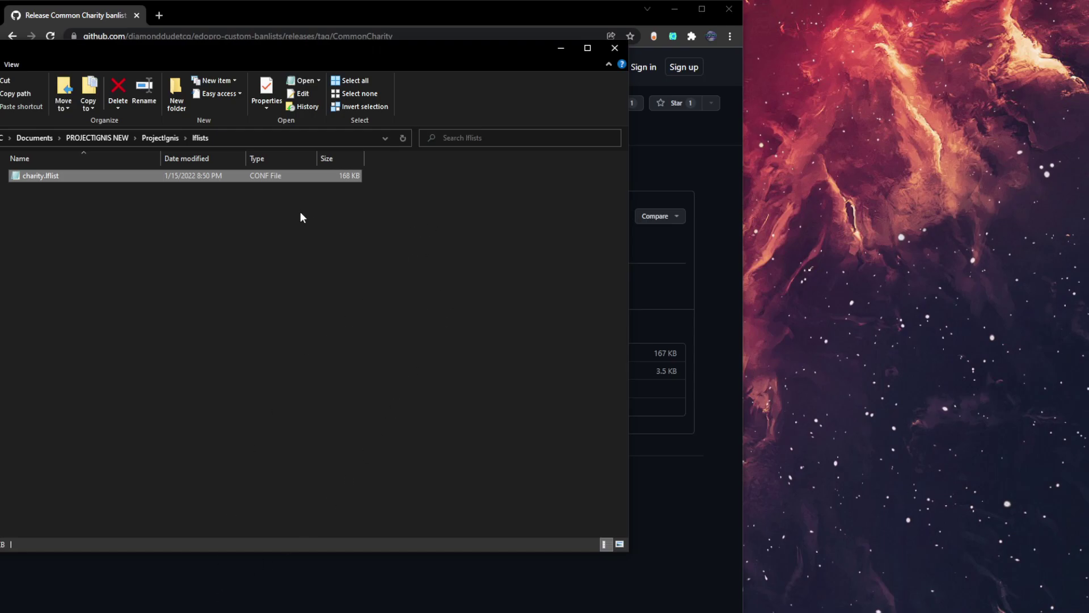
click(619, 53)
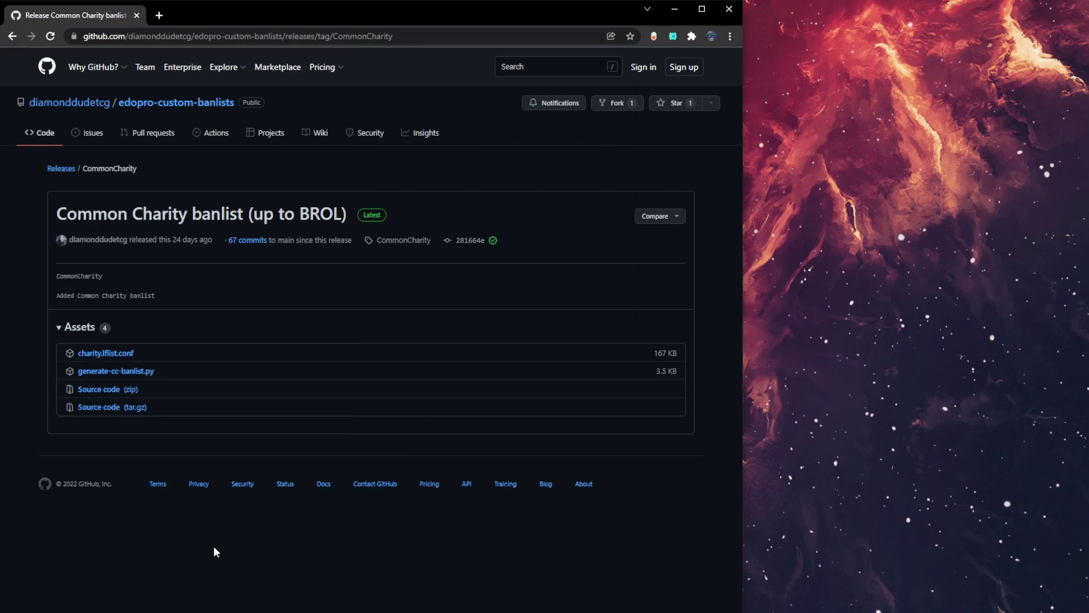
Launch Project Ignis: EDOPro and open its deck editor
key(super)
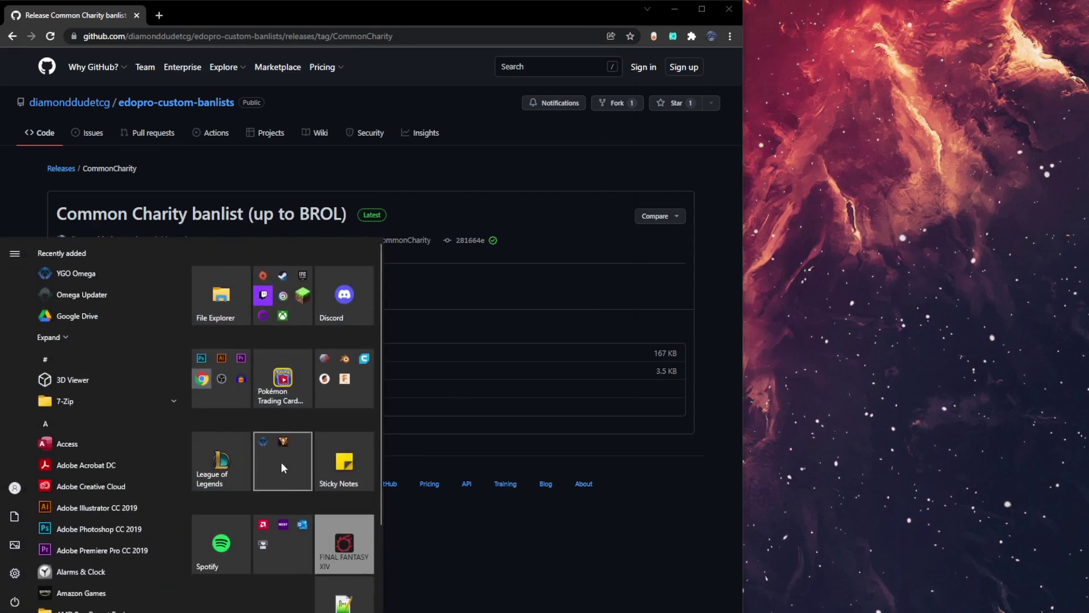
click(281, 462)
click(274, 548)
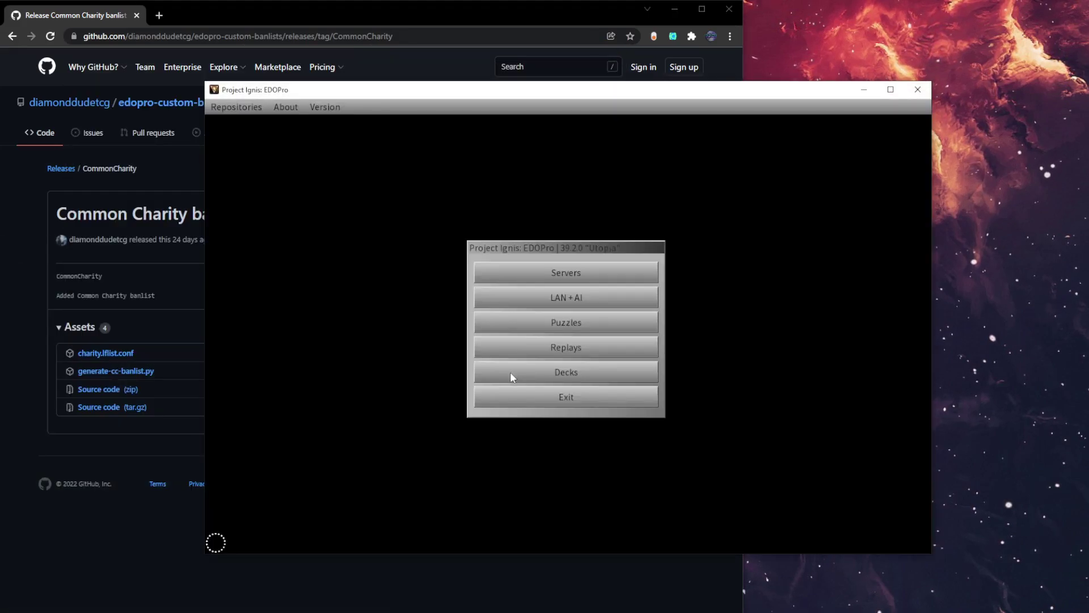
click(577, 373)
Select the Common Charity ban list for the deck and clear the card search results
click(552, 116)
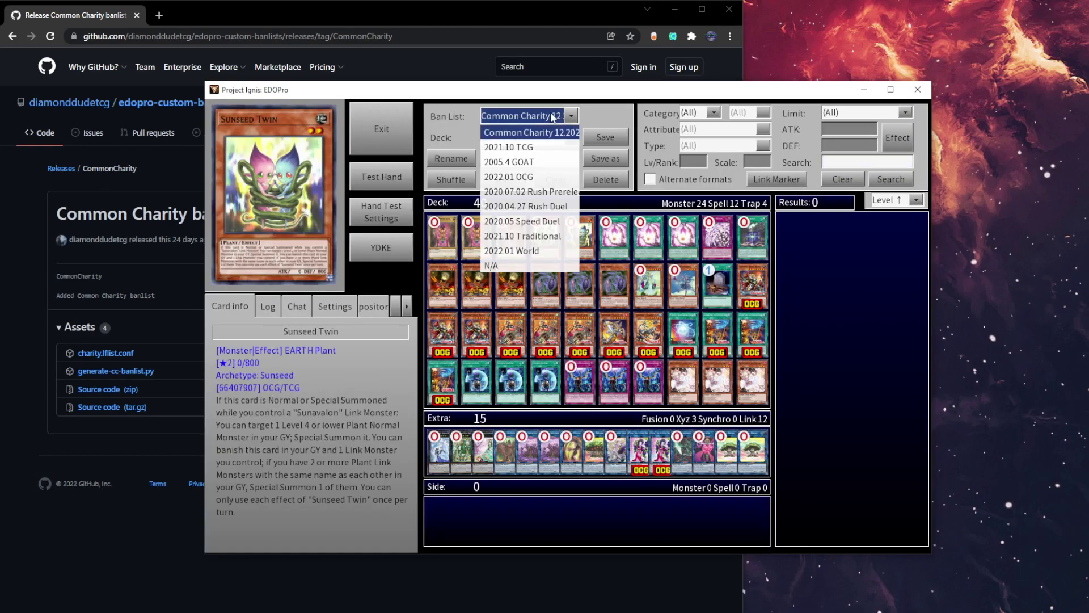
click(572, 138)
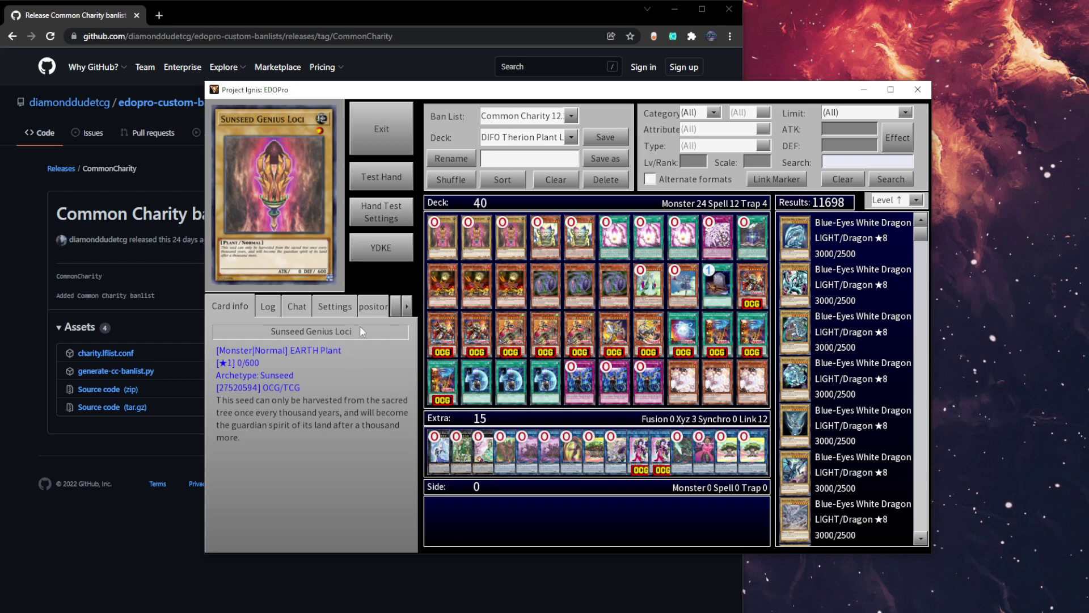
drag(437, 90, 358, 81)
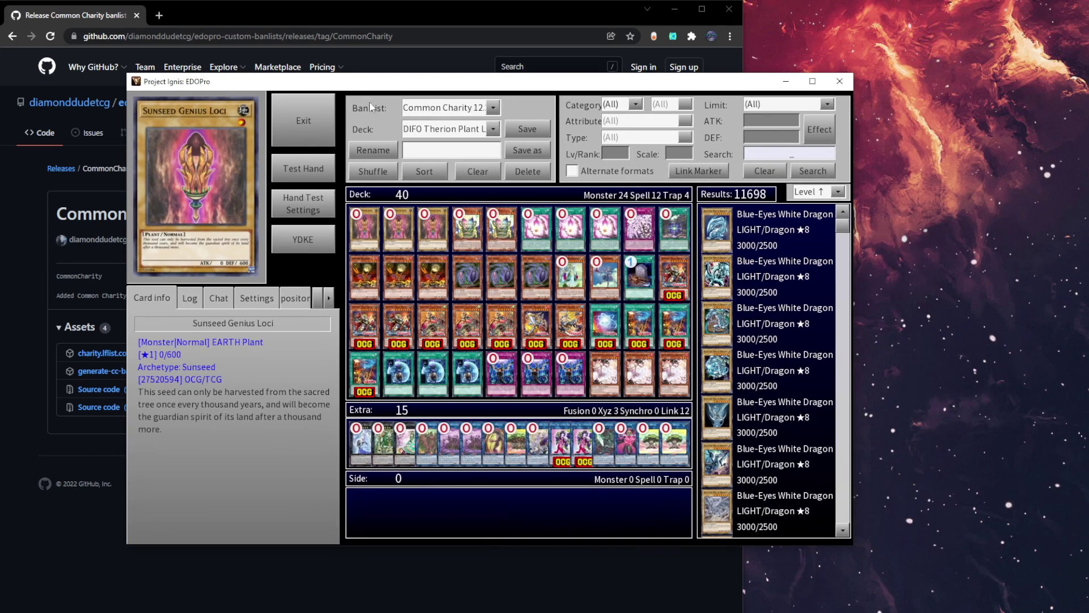
click(765, 171)
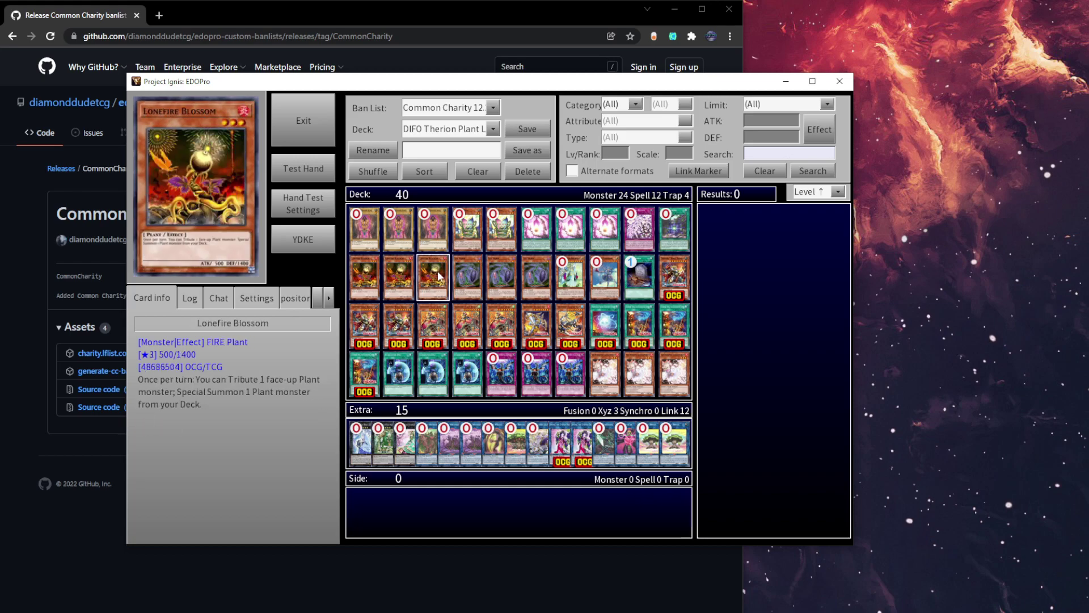
Filter the card search by the Limited status and look through the whole list of matching cards
click(786, 104)
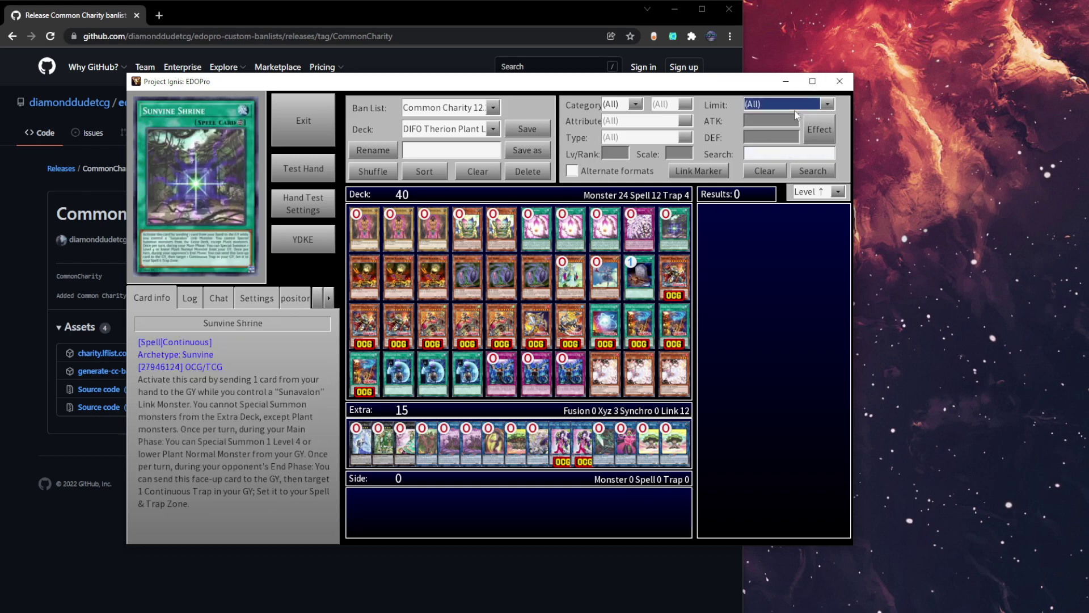
click(783, 148)
drag(775, 235, 780, 244)
drag(844, 227, 846, 522)
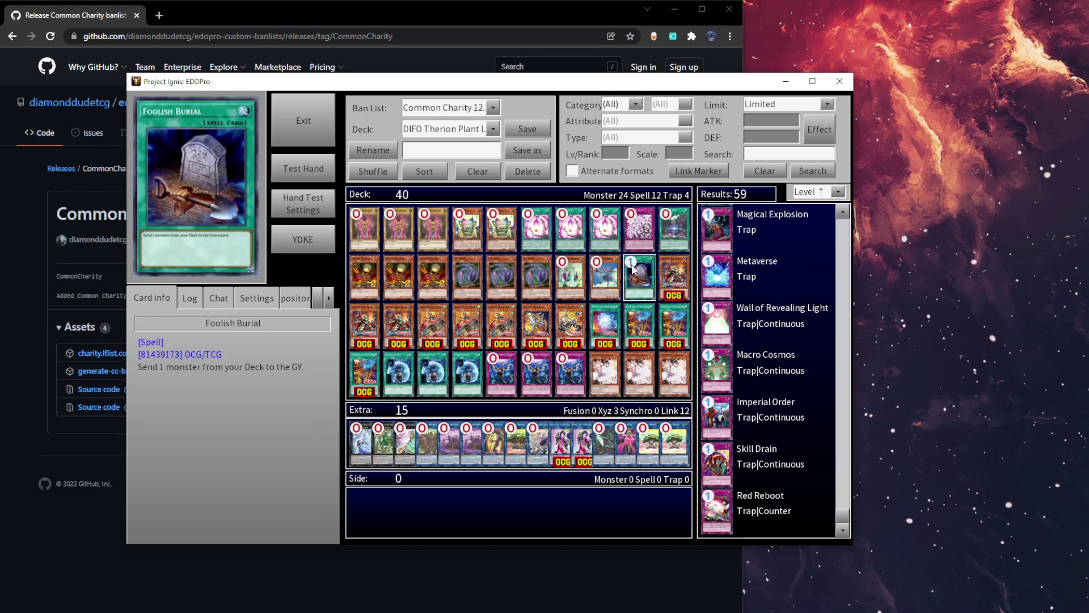
Show the Semi-limited cards of the ban list and return the limit filter to Limited
click(774, 105)
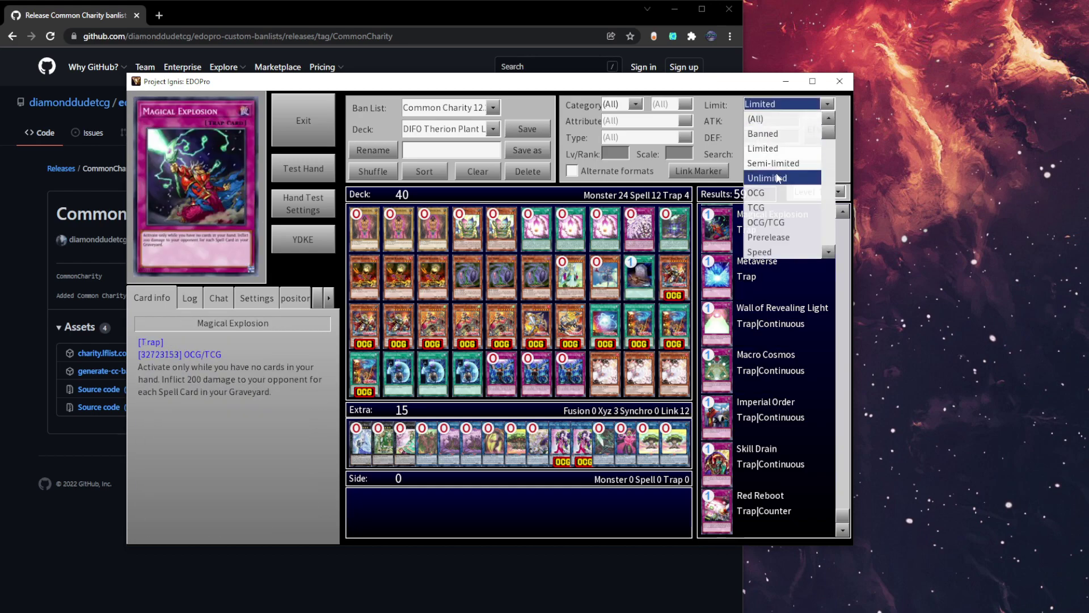
click(773, 164)
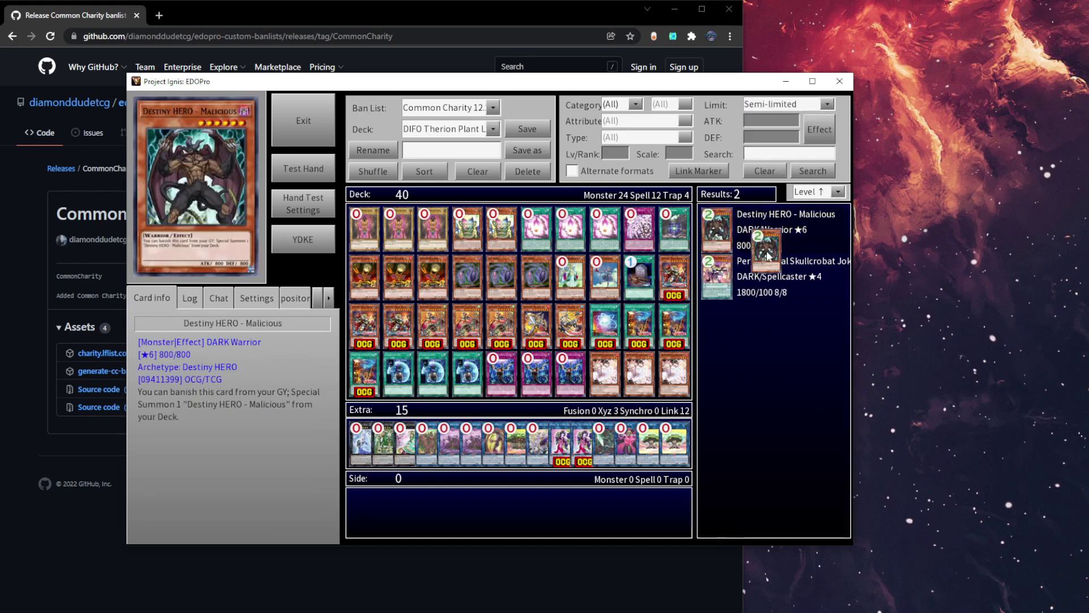
click(770, 107)
click(788, 148)
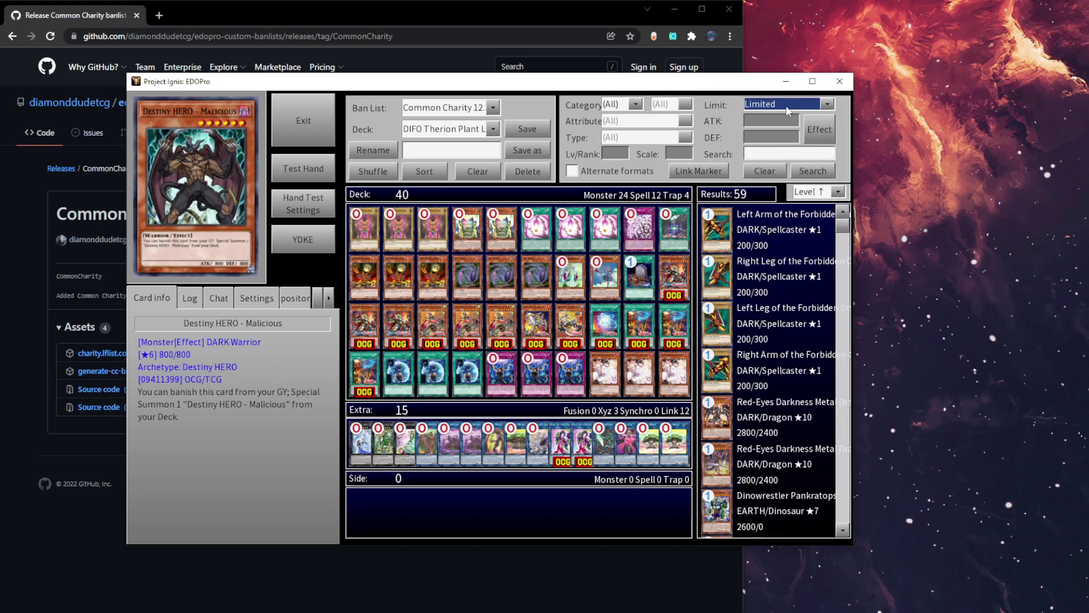
Filter the card search by the Banned status and look through the matching cards
click(787, 110)
click(778, 134)
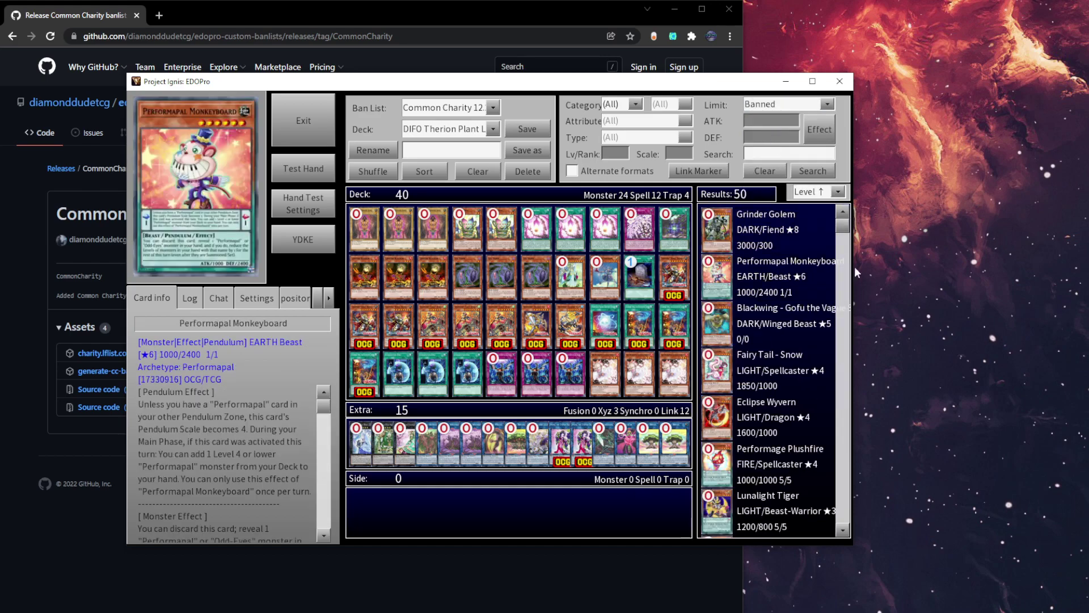
scroll(819, 385, down, 15)
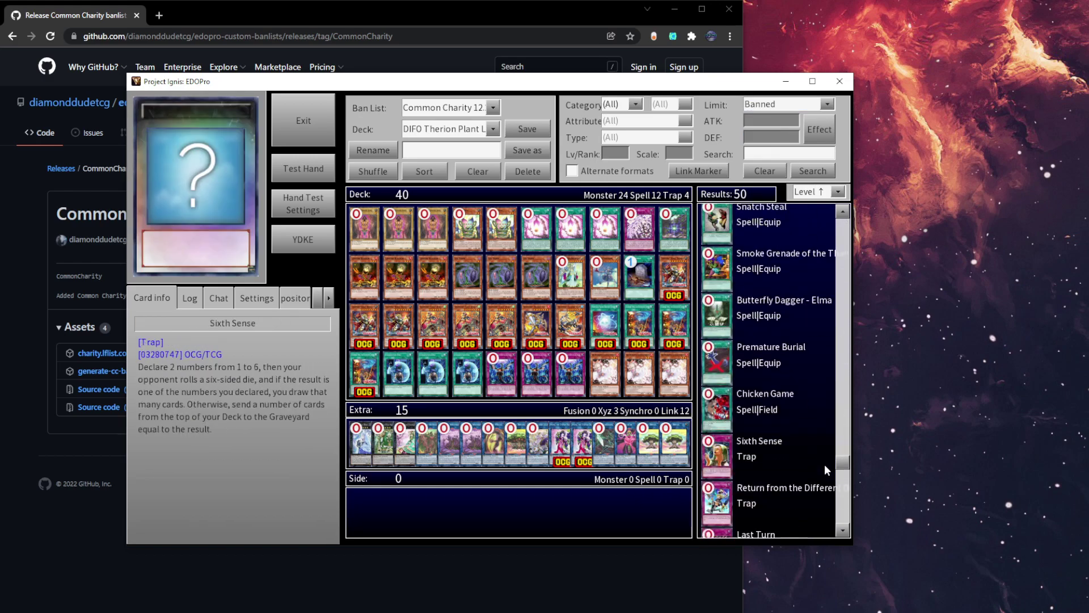
scroll(825, 469, down, 5)
scroll(755, 227, up, 20)
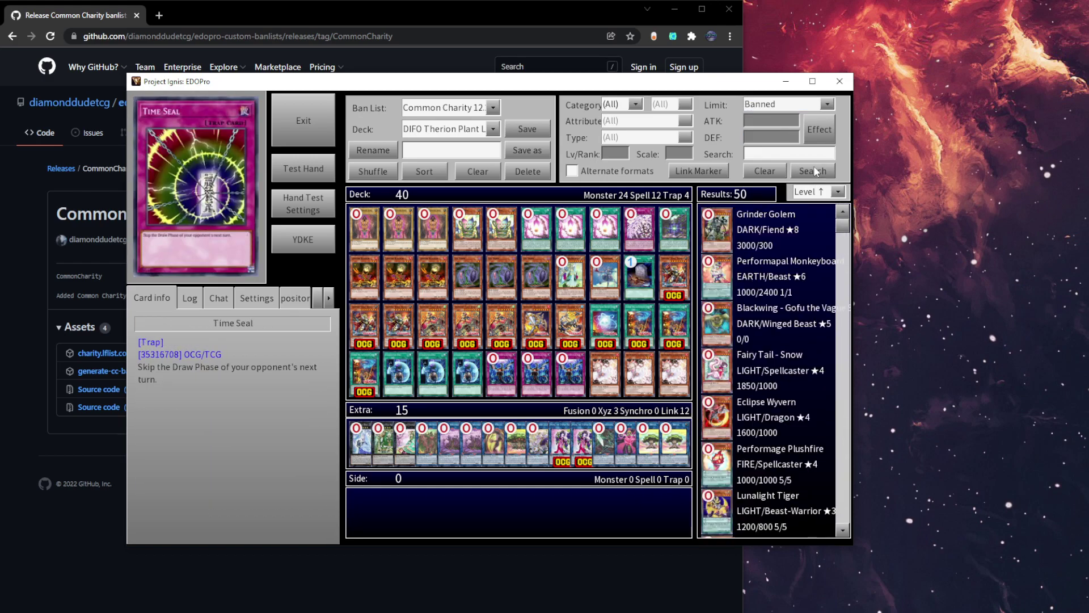
Reset the limit filter to (All) and search the cards for "master pea"
click(775, 104)
click(775, 114)
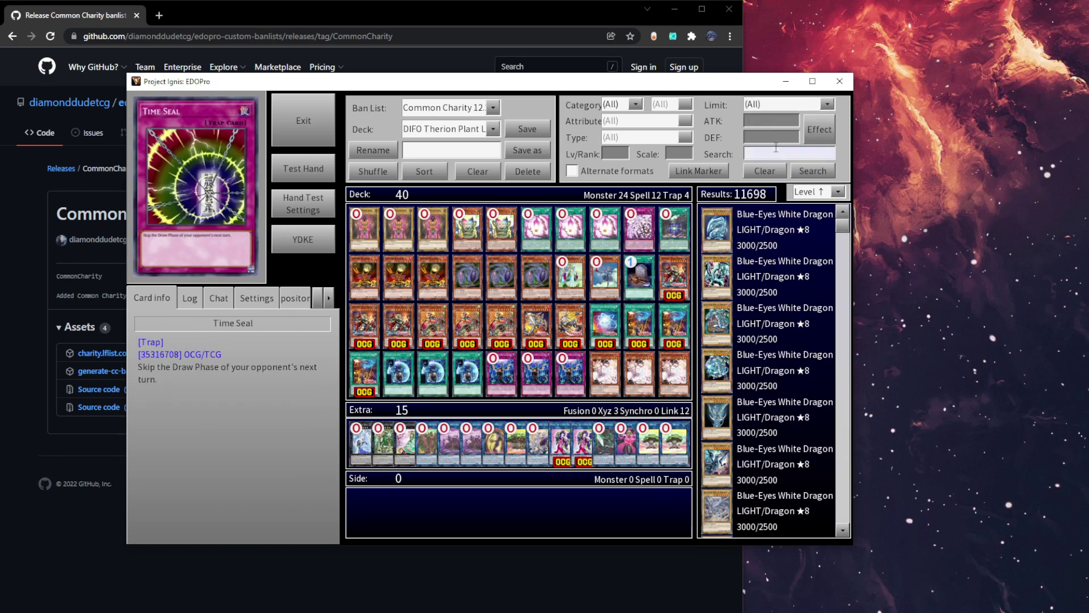
click(776, 148)
text(master pea)
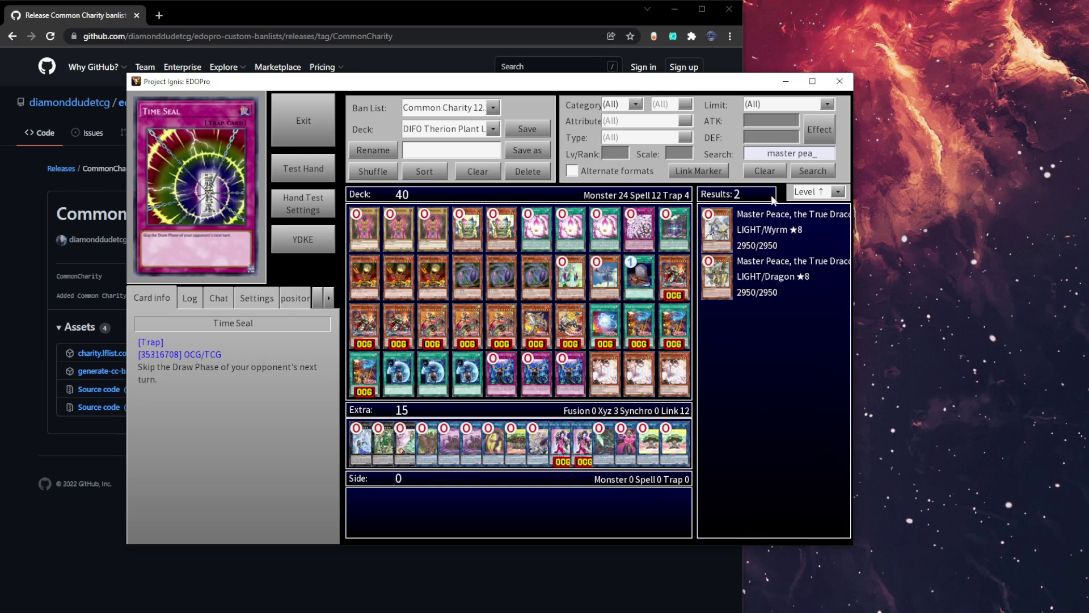